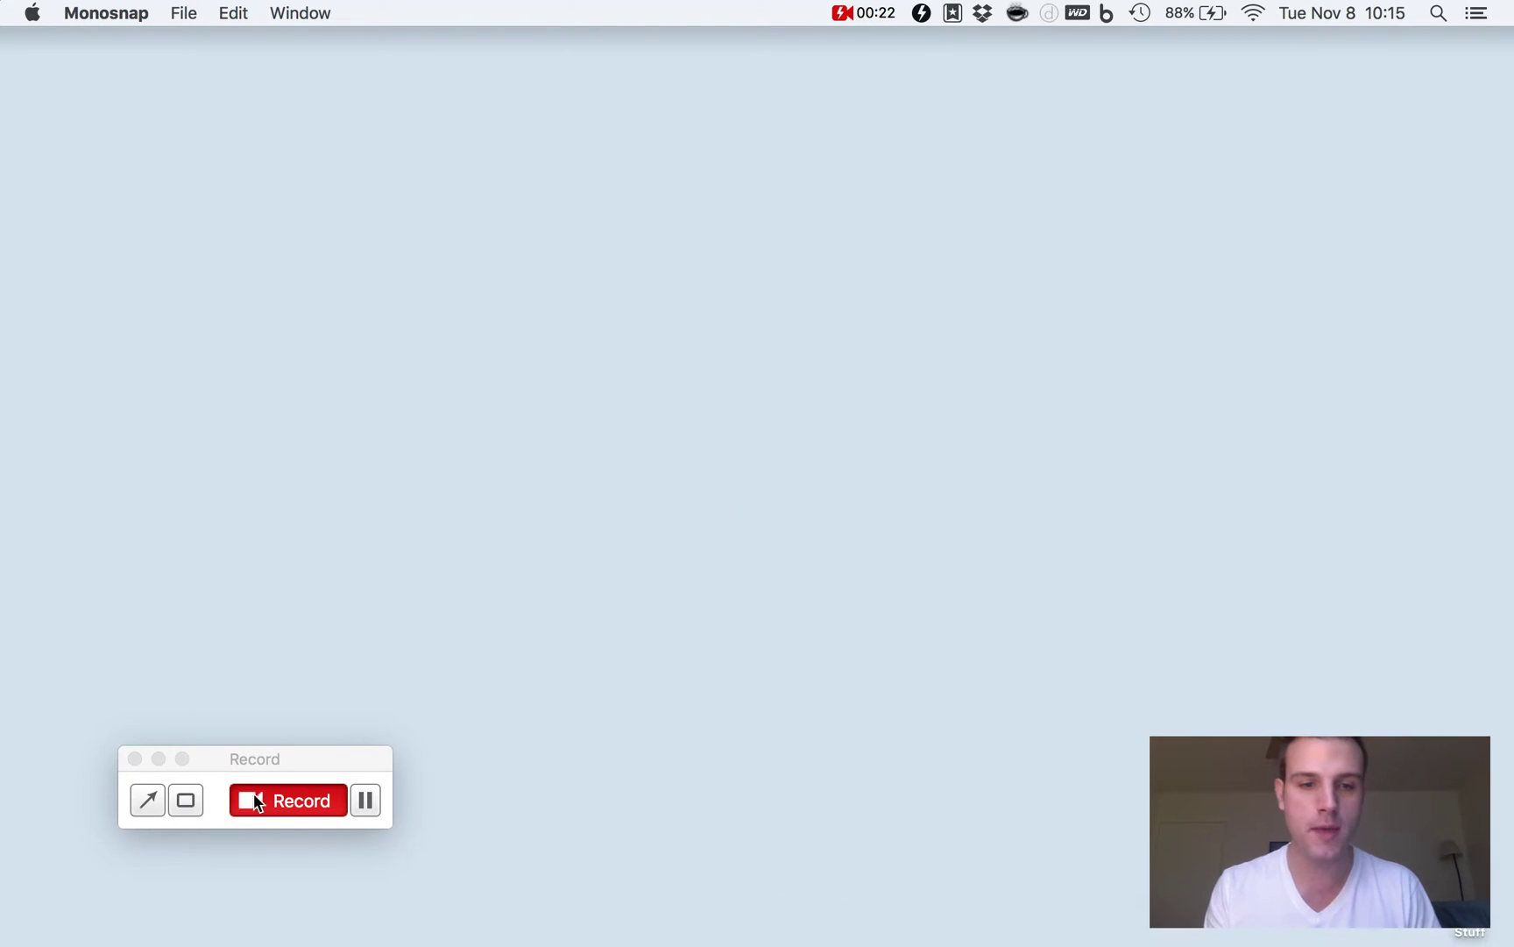
Step: Hide the Monosnap recorder and start a new concert from the Keyboard template
click(158, 759)
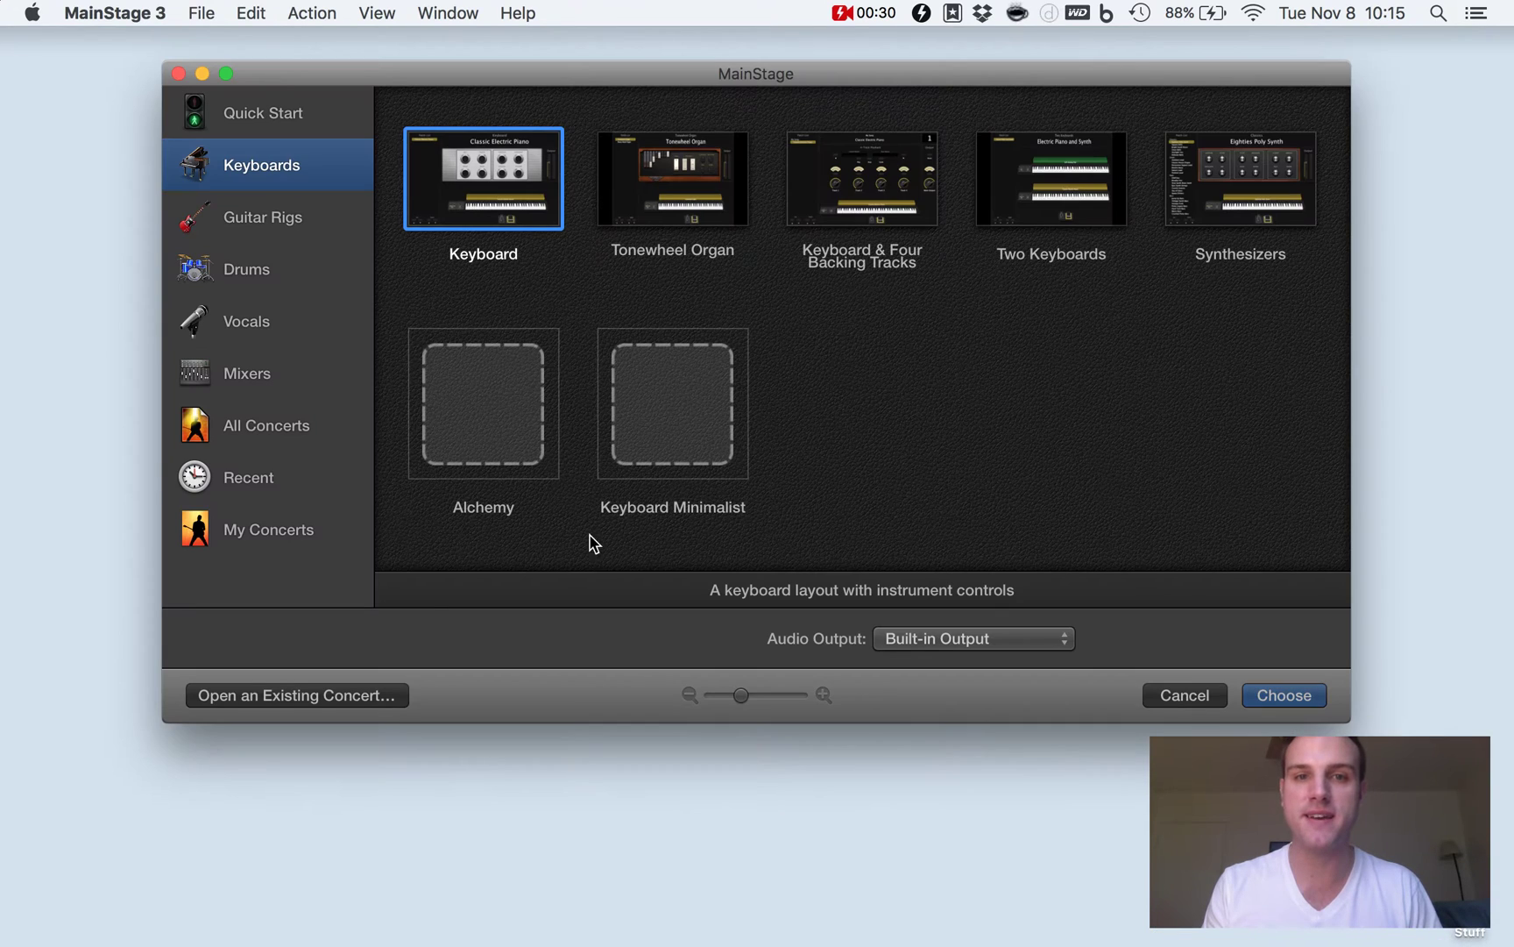
double_click(475, 159)
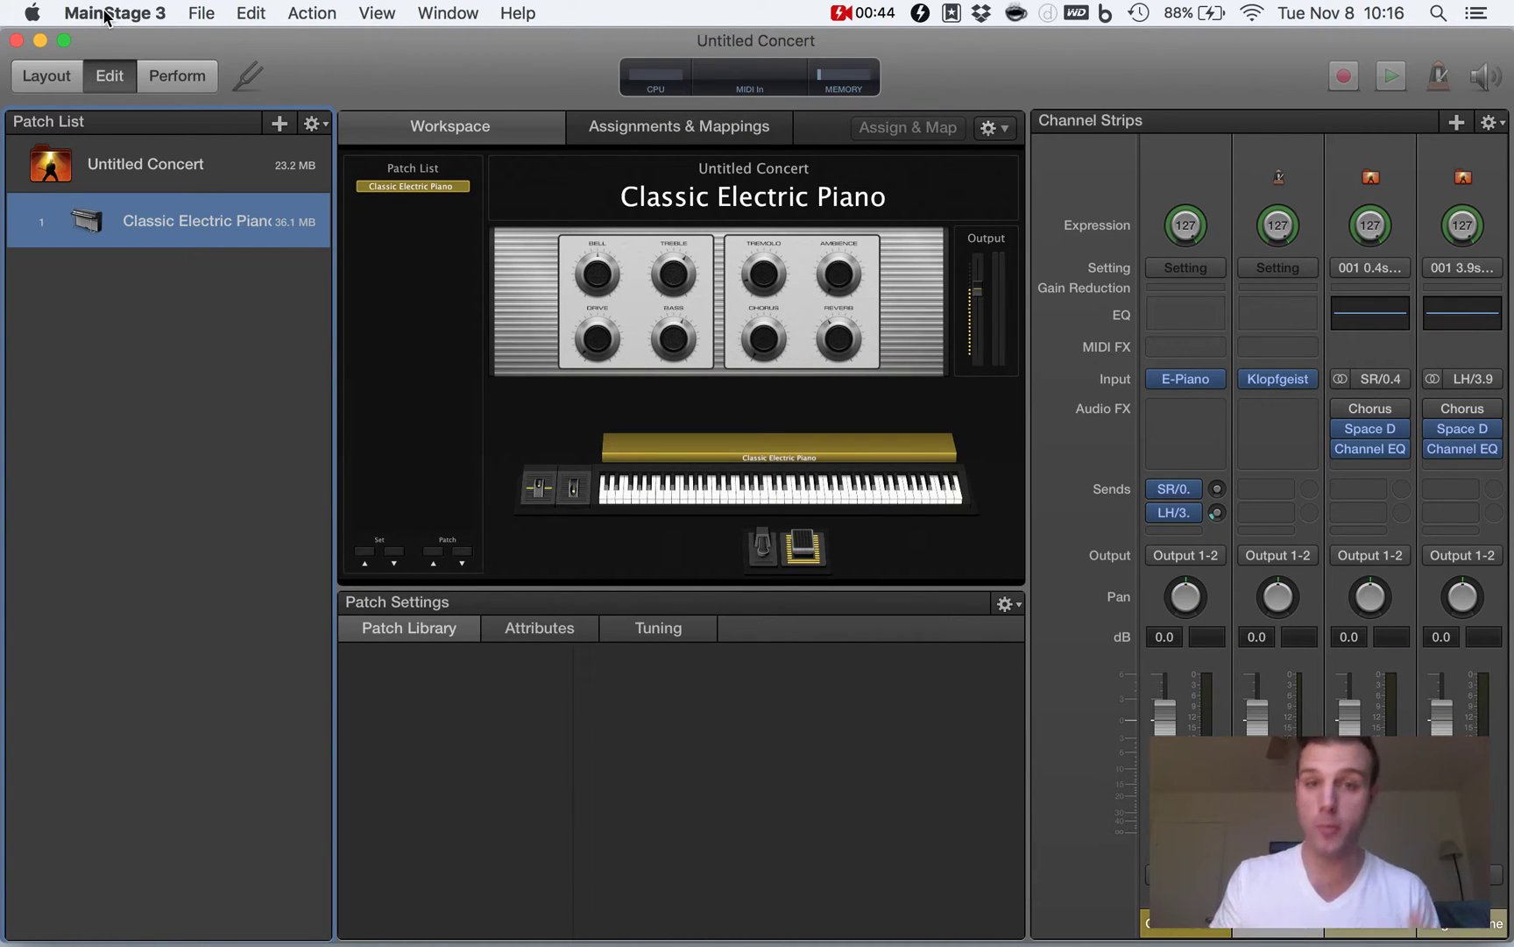
Step: Open the Audio preferences and keep the sample rate at 44.1 kHz
click(107, 16)
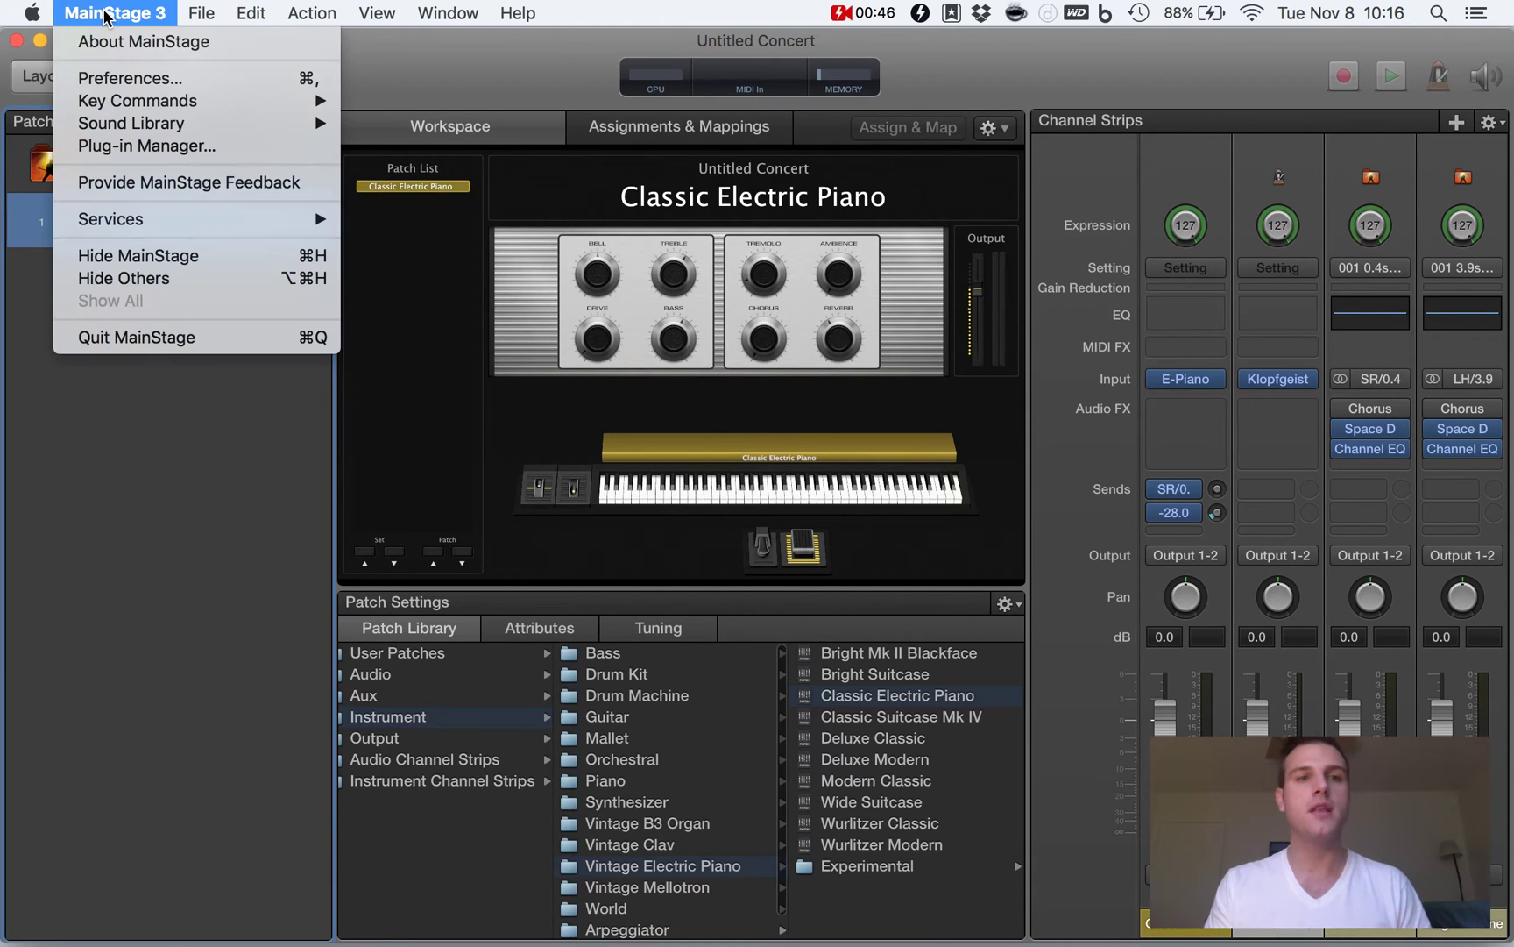
click(104, 78)
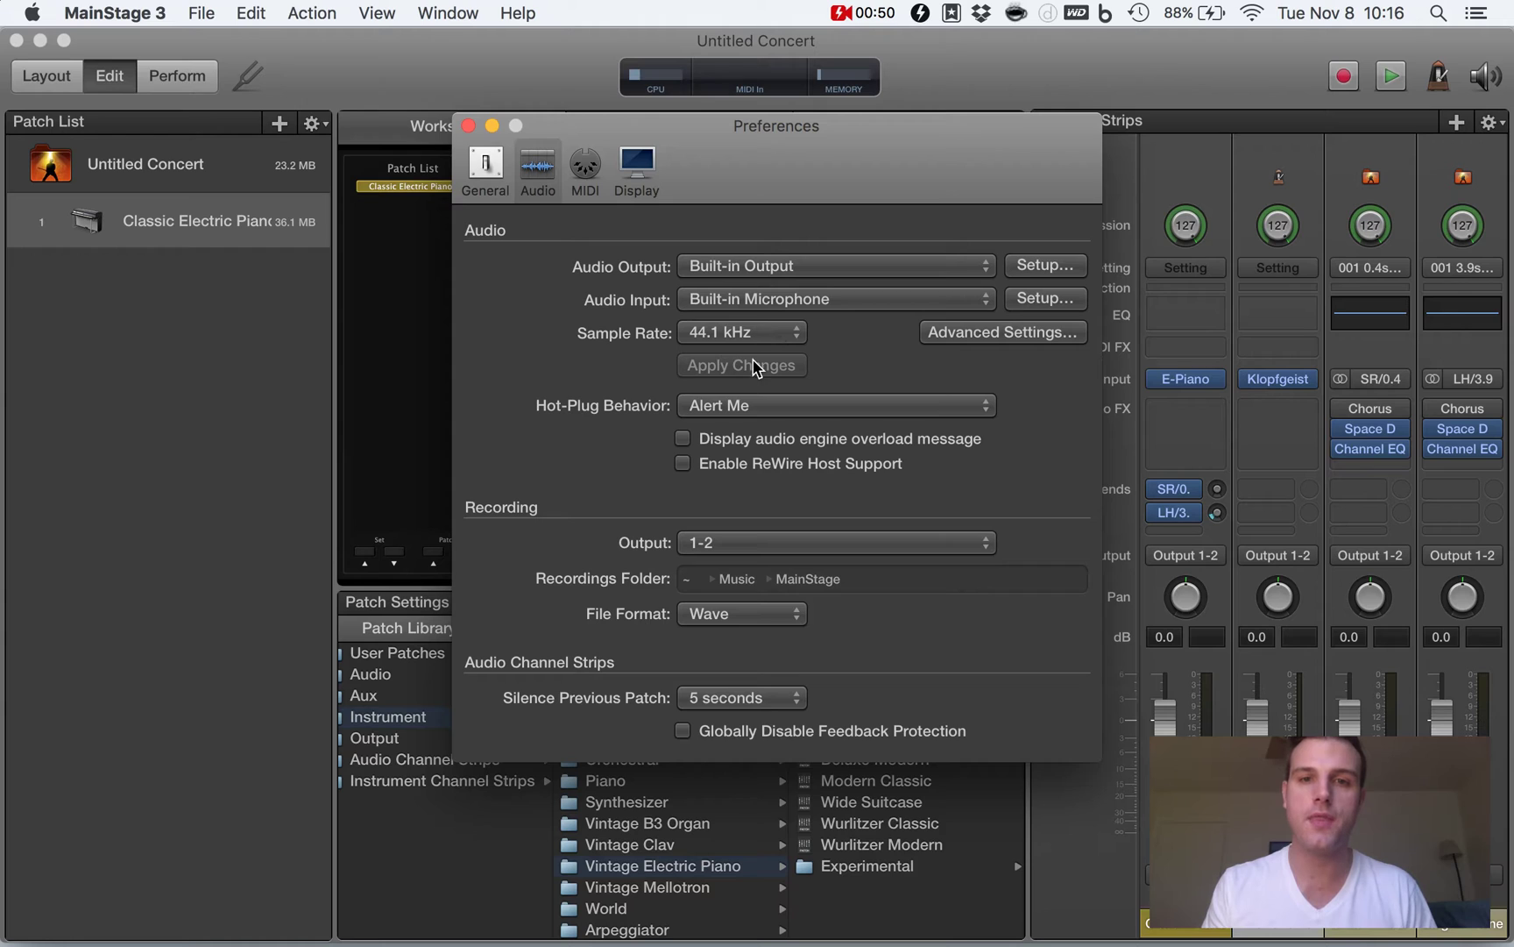
click(733, 345)
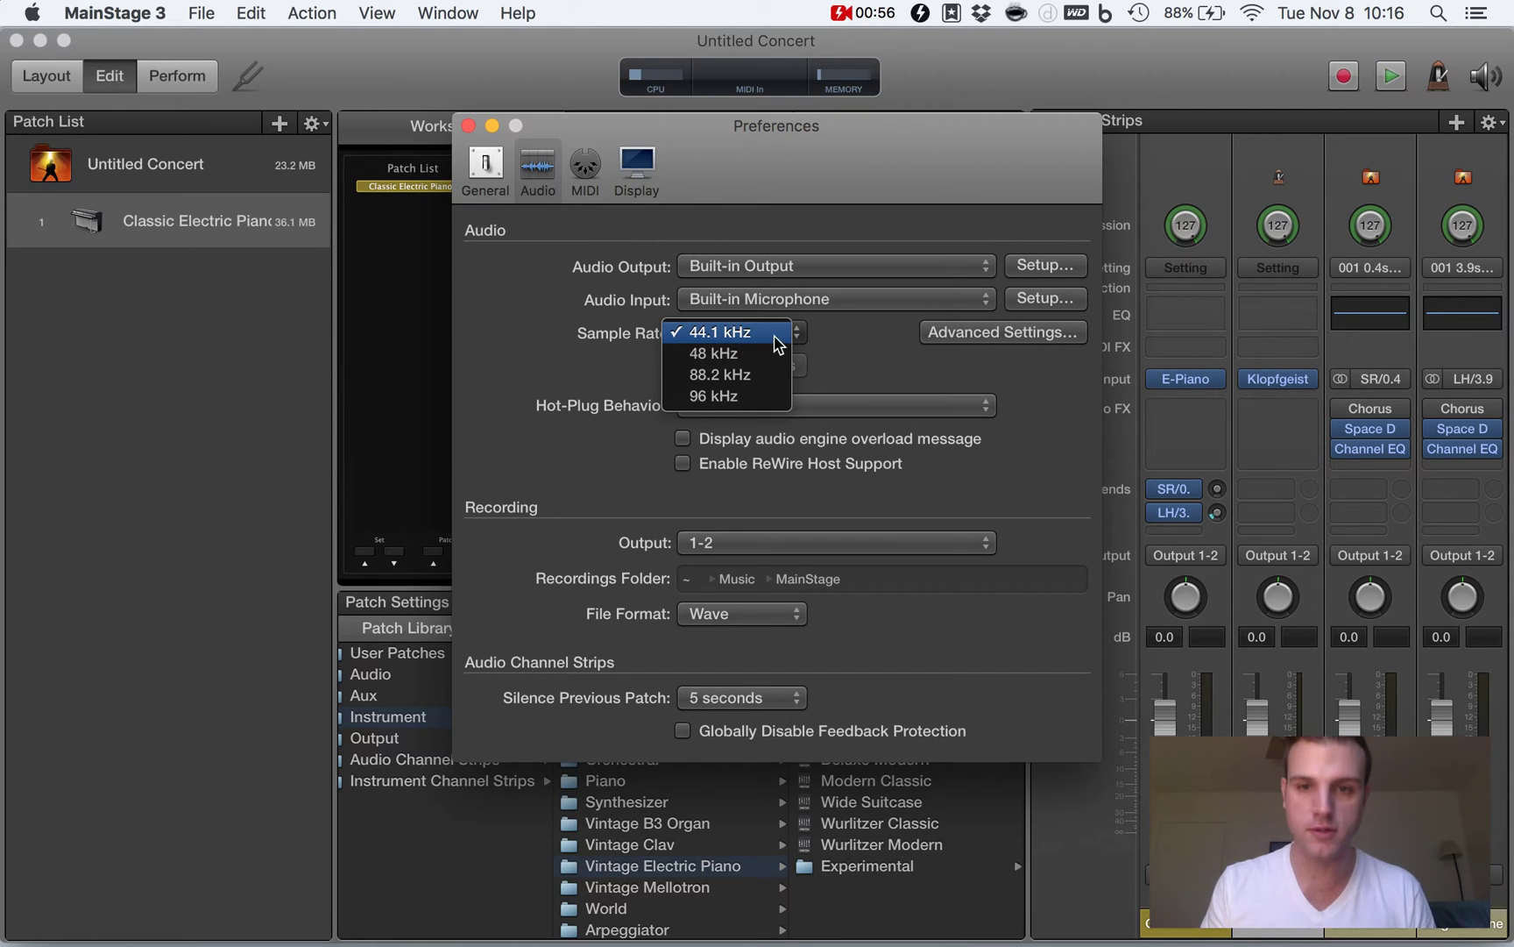
click(909, 343)
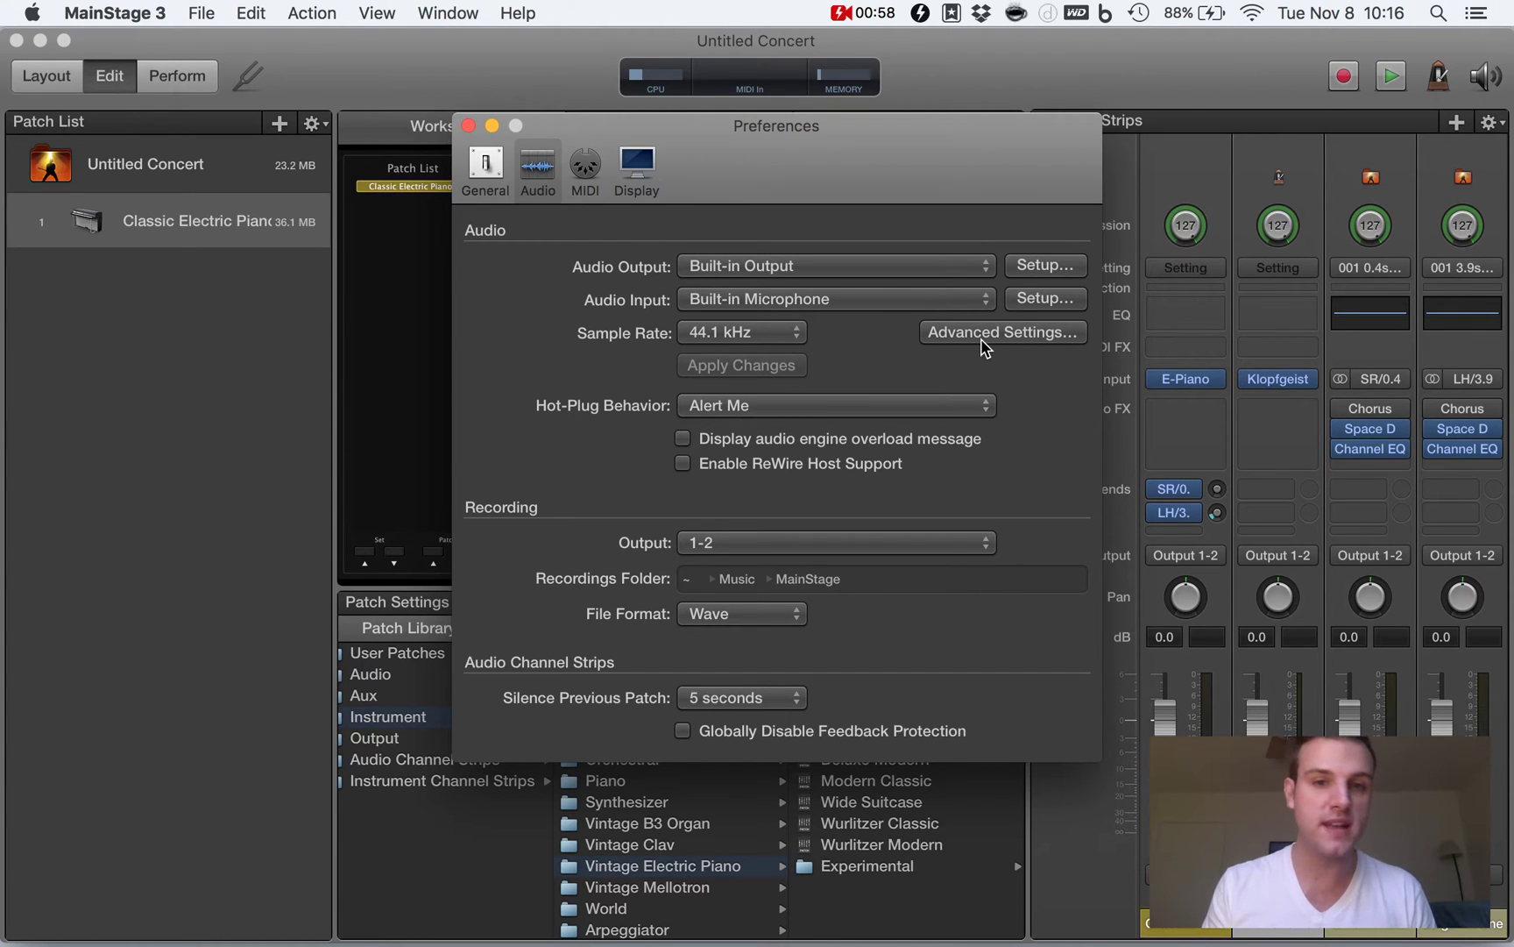
click(981, 333)
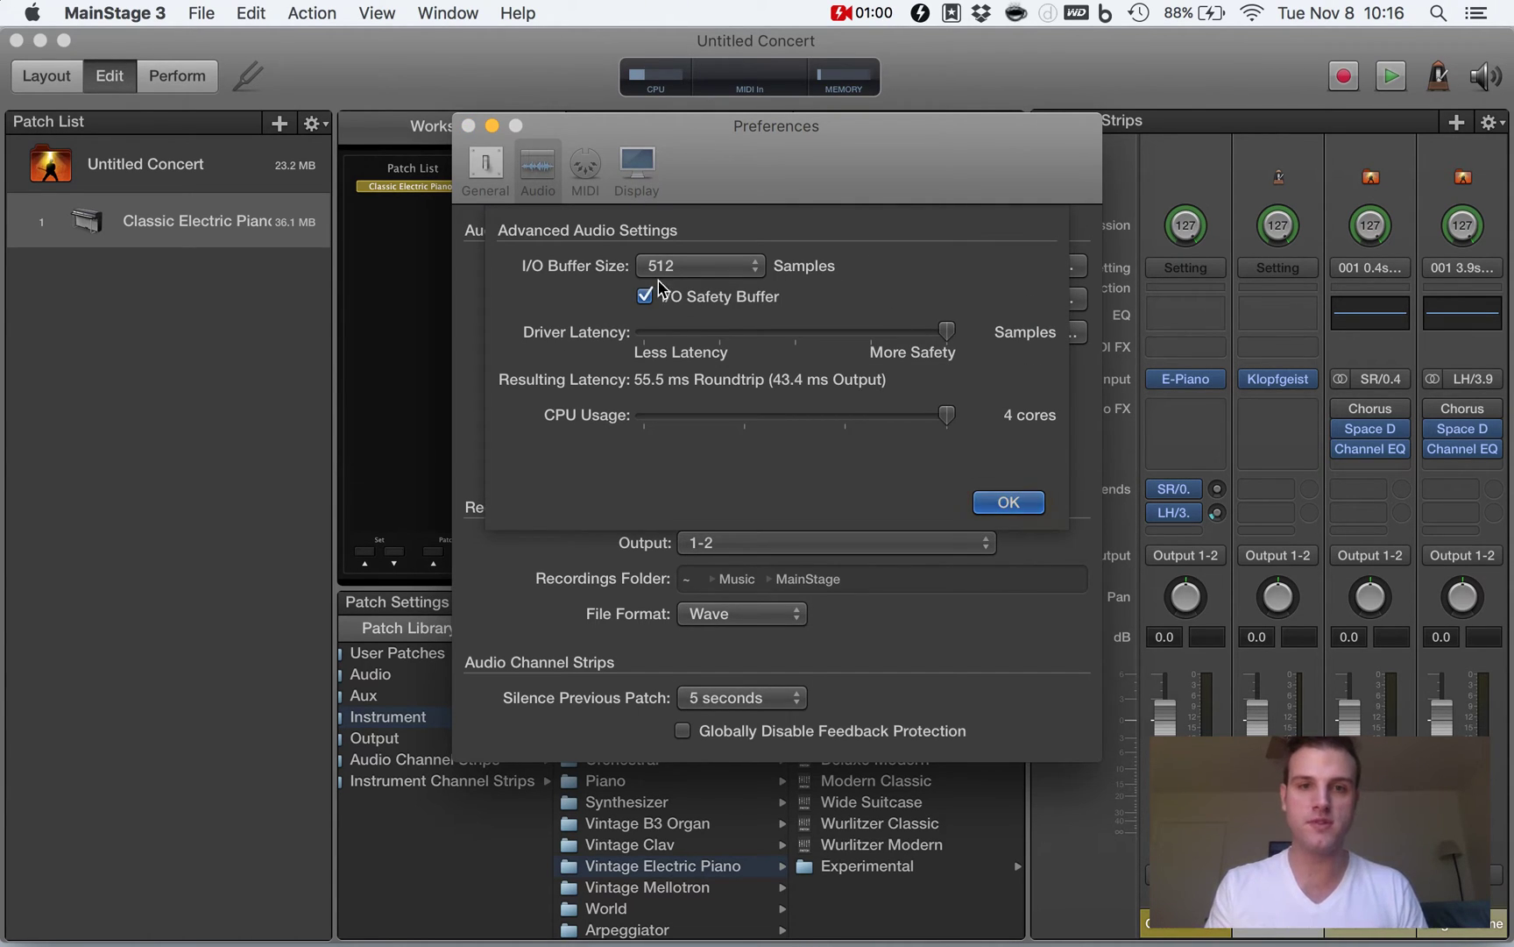
Step: Apply a 512-sample I/O buffer, maximum-safety driver latency and all 4 CPU cores
click(677, 274)
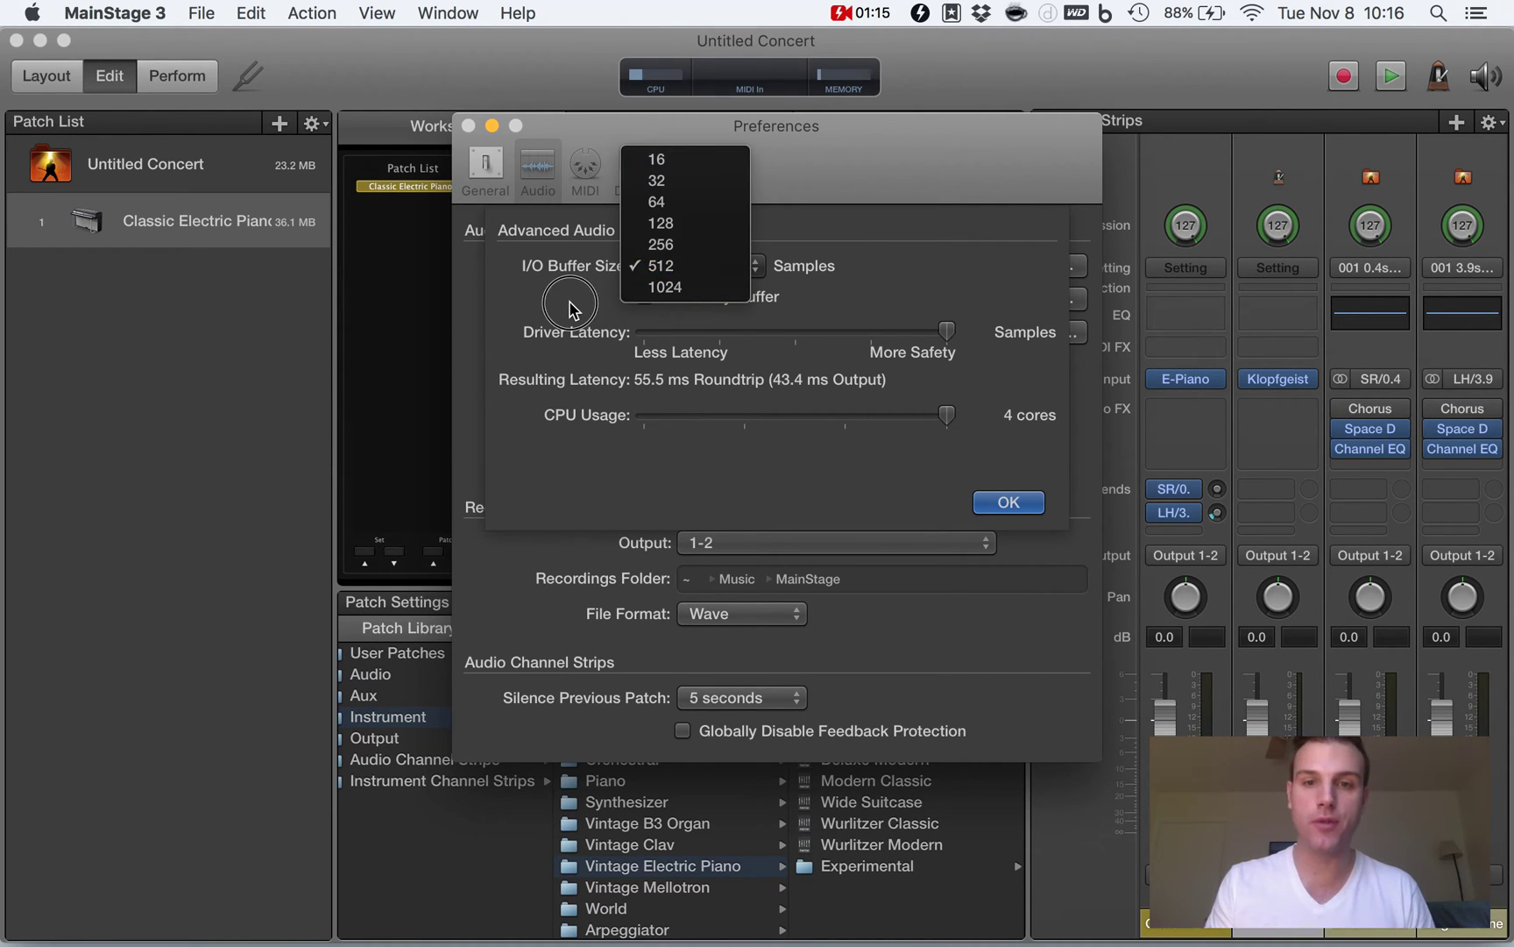
click(576, 310)
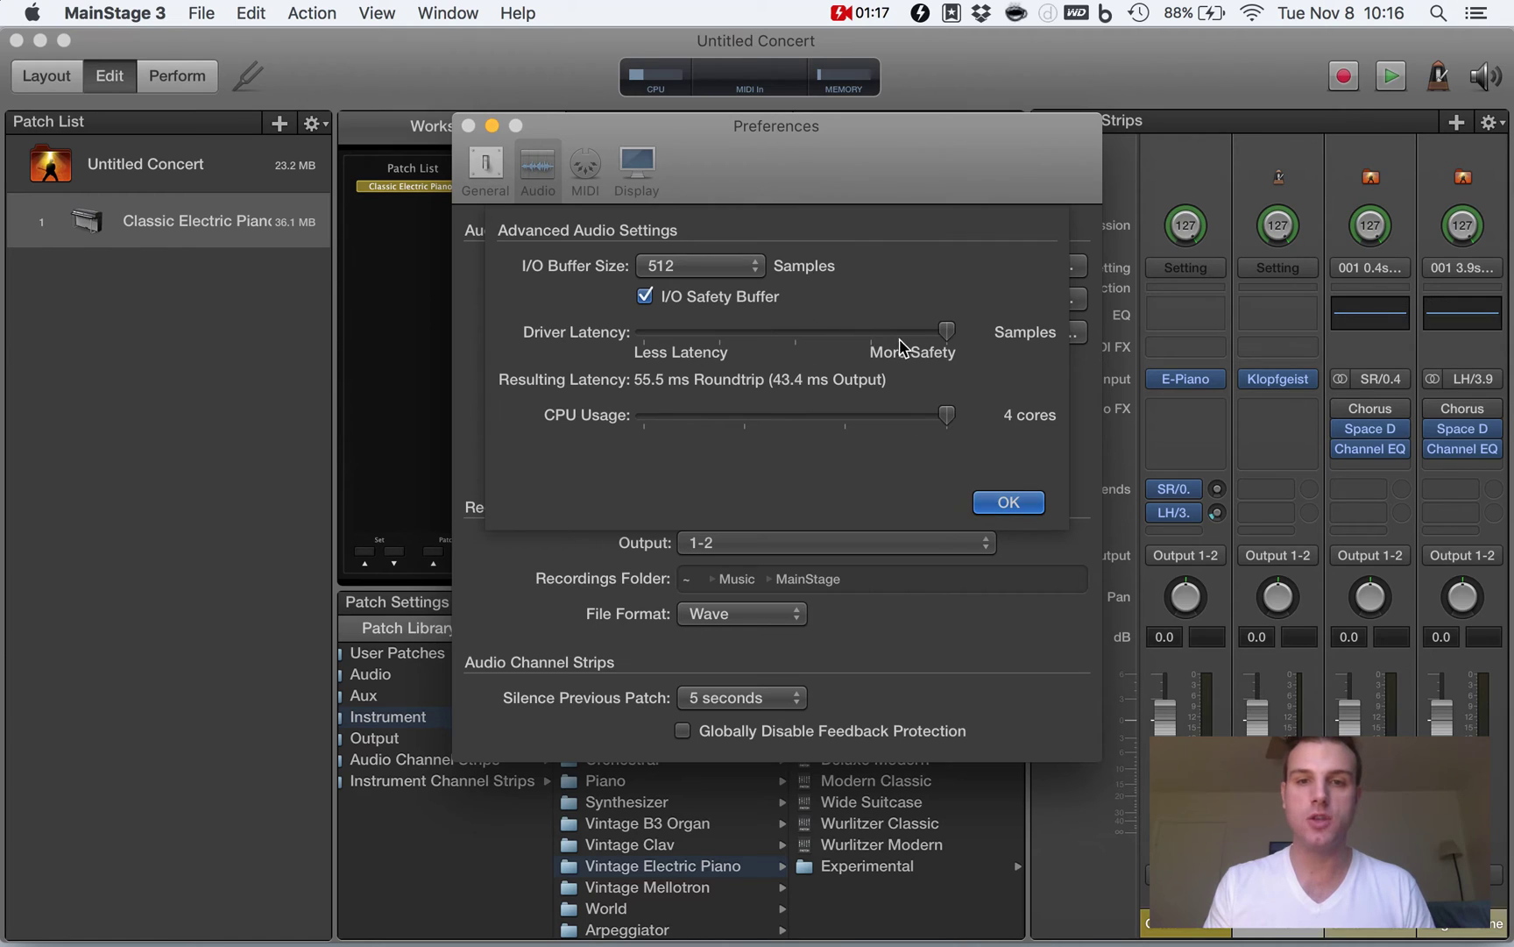
mouse_move(945, 332)
mouse_down()
mouse_move(676, 339)
mouse_move(1071, 355)
mouse_up()
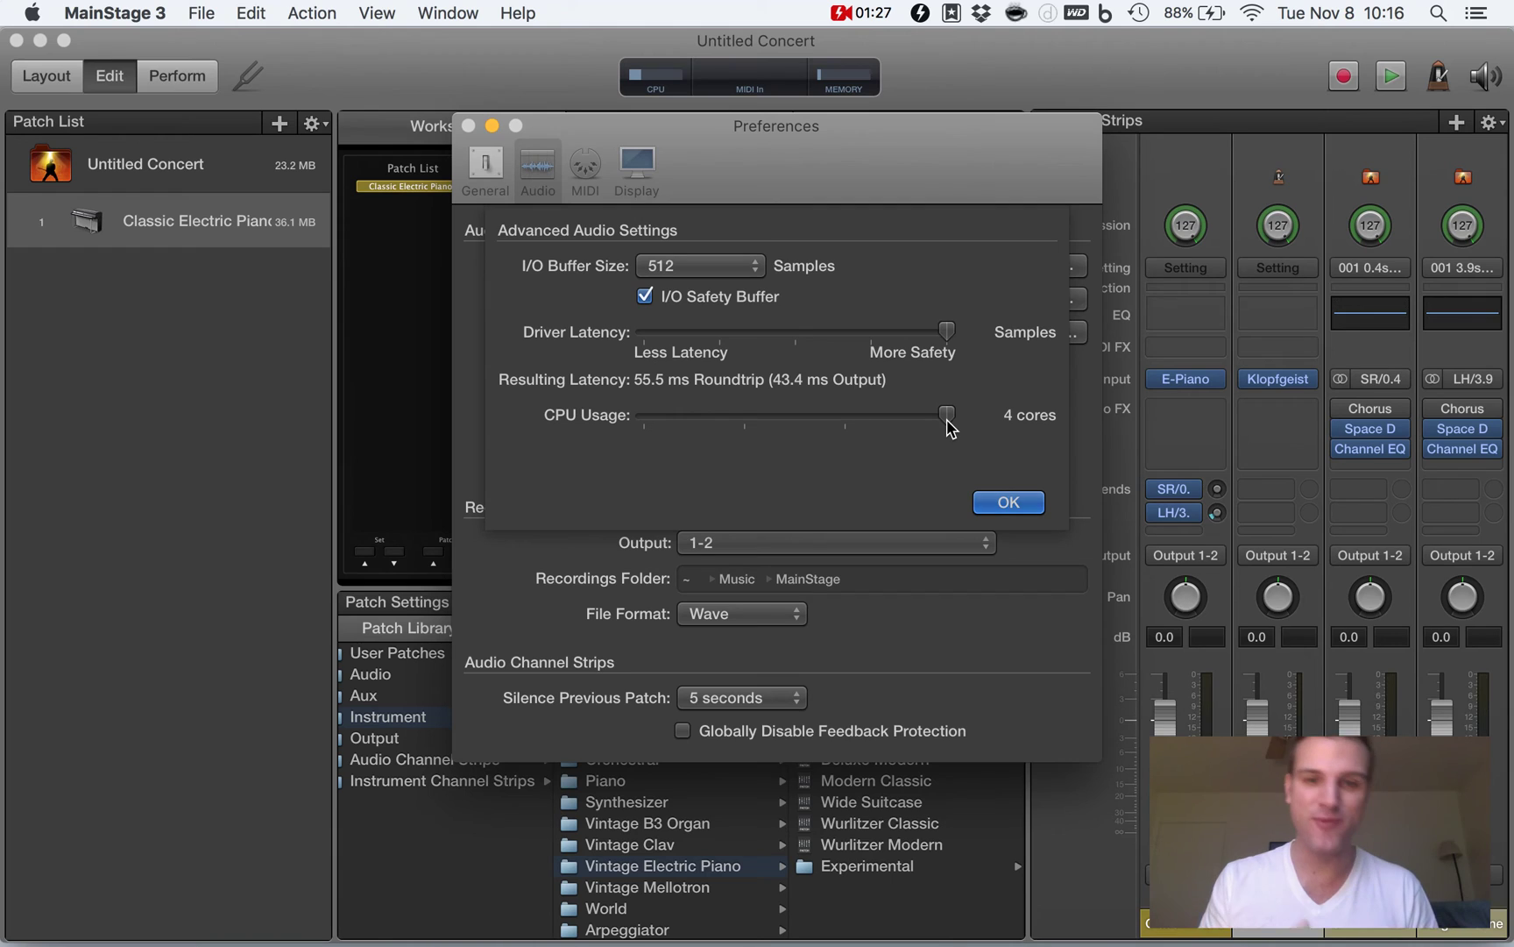
mouse_move(947, 414)
mouse_down()
mouse_move(746, 266)
mouse_move(998, 487)
mouse_up()
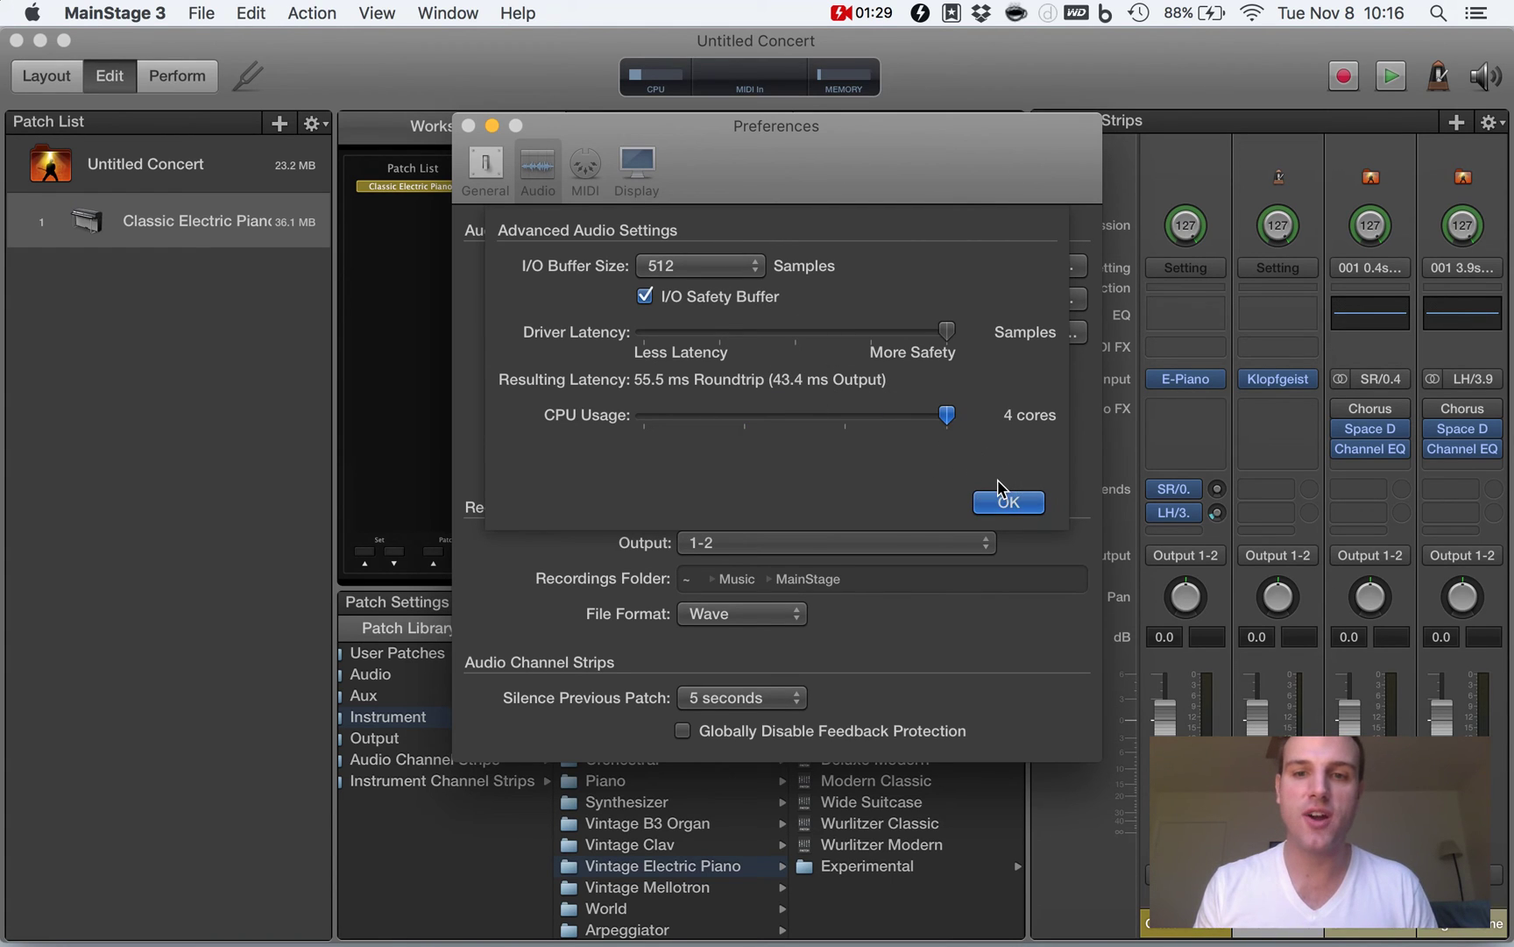
mouse_move(958, 420)
mouse_down()
mouse_move(710, 423)
mouse_move(845, 424)
mouse_move(967, 453)
mouse_up()
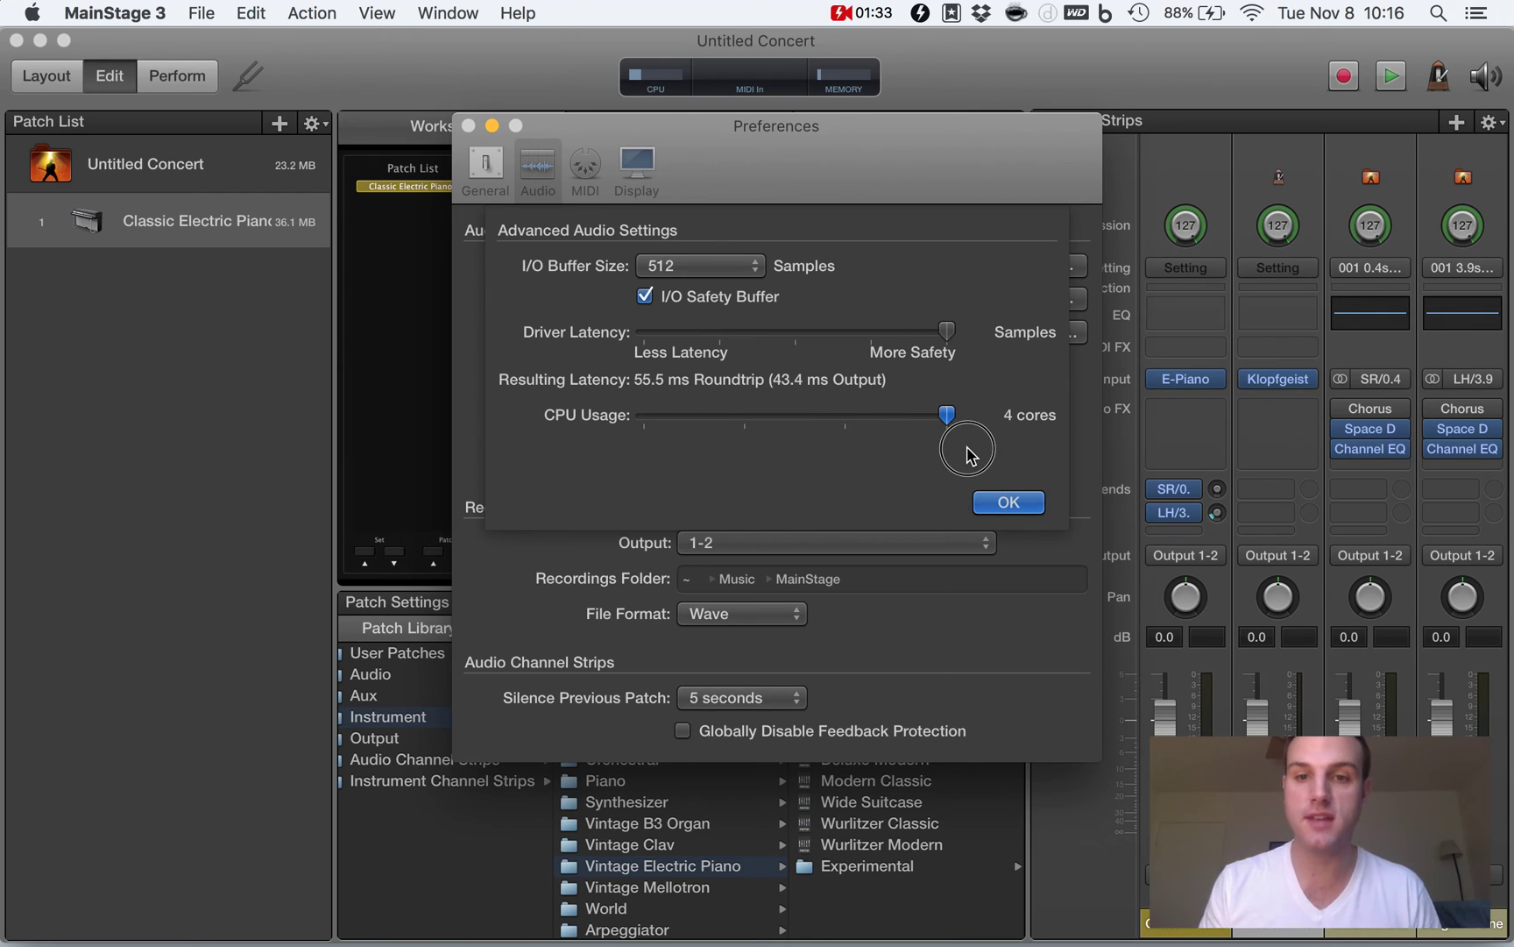
click(1012, 502)
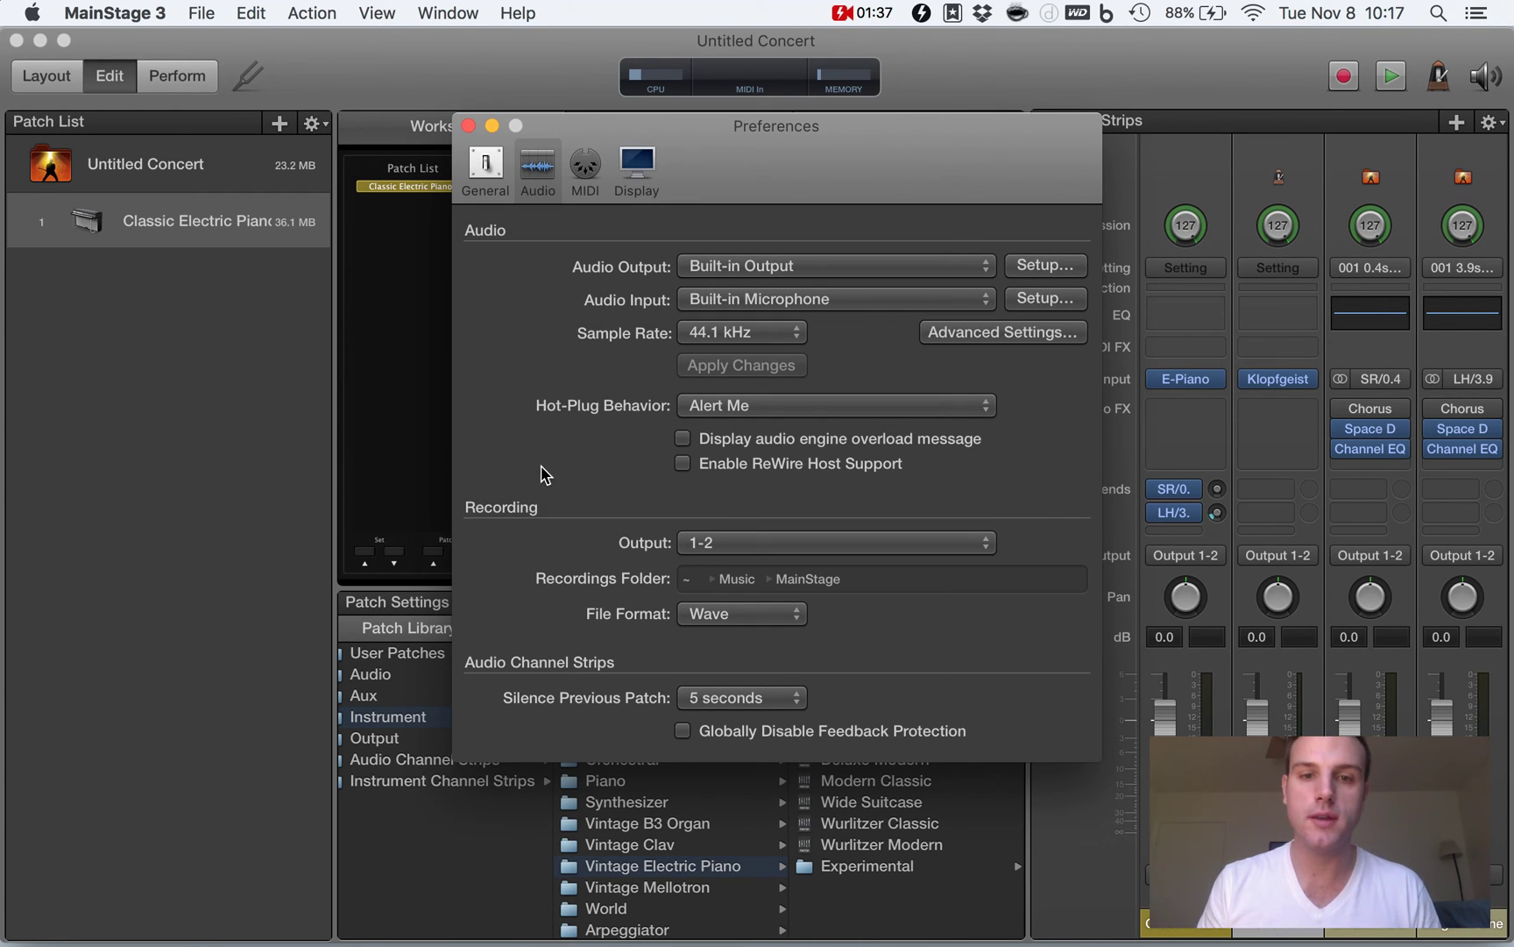
Step: Close the Preferences window to return to the Classic Electric Piano patch
click(469, 125)
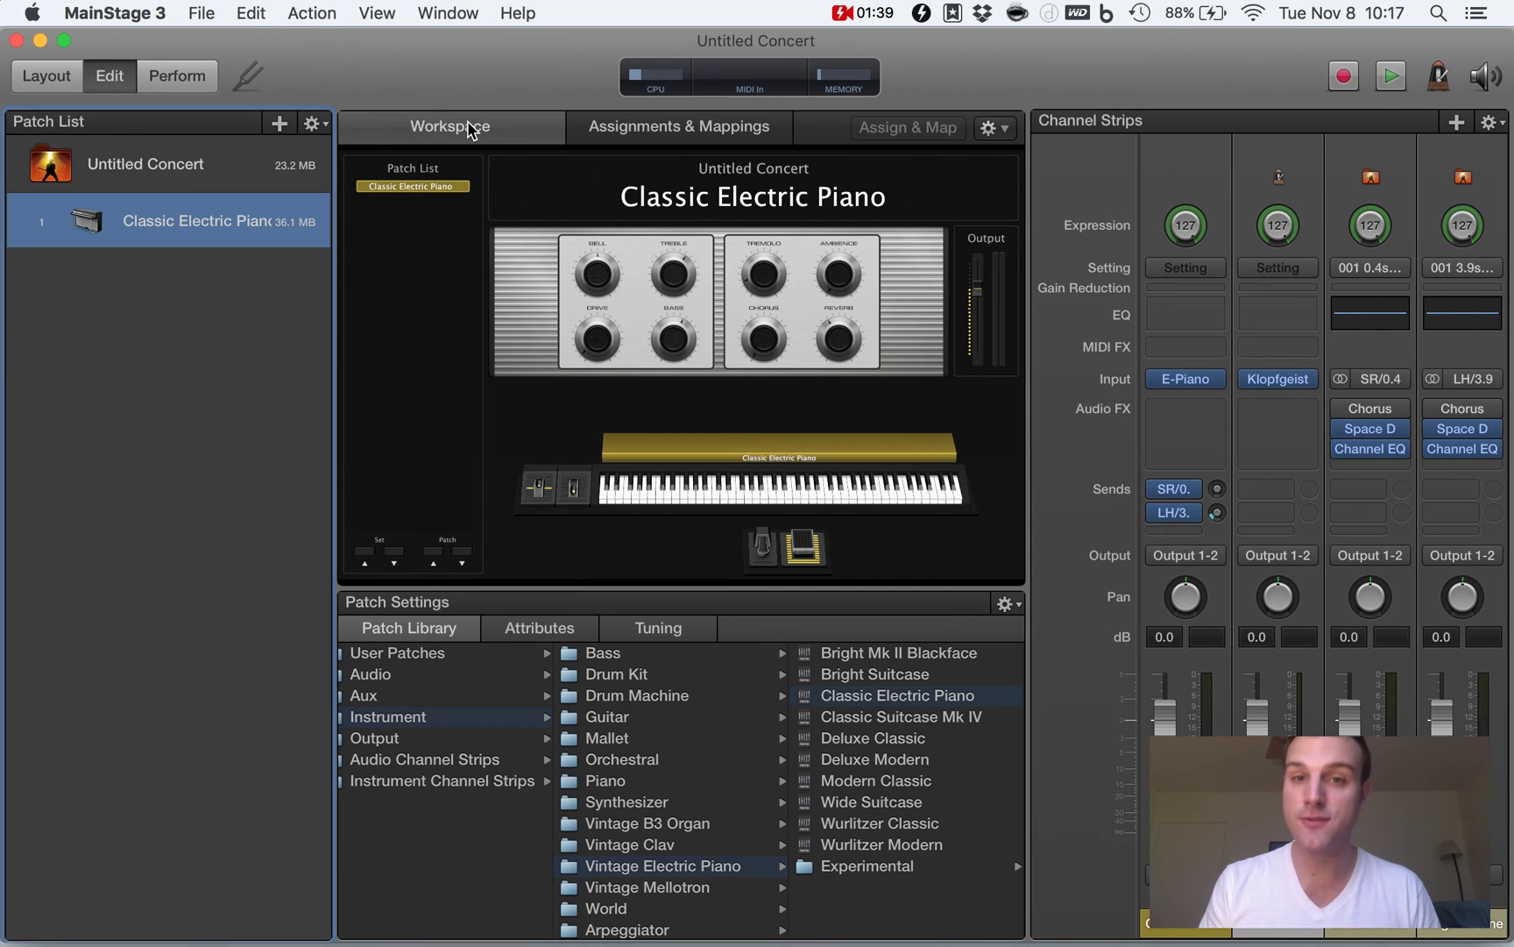